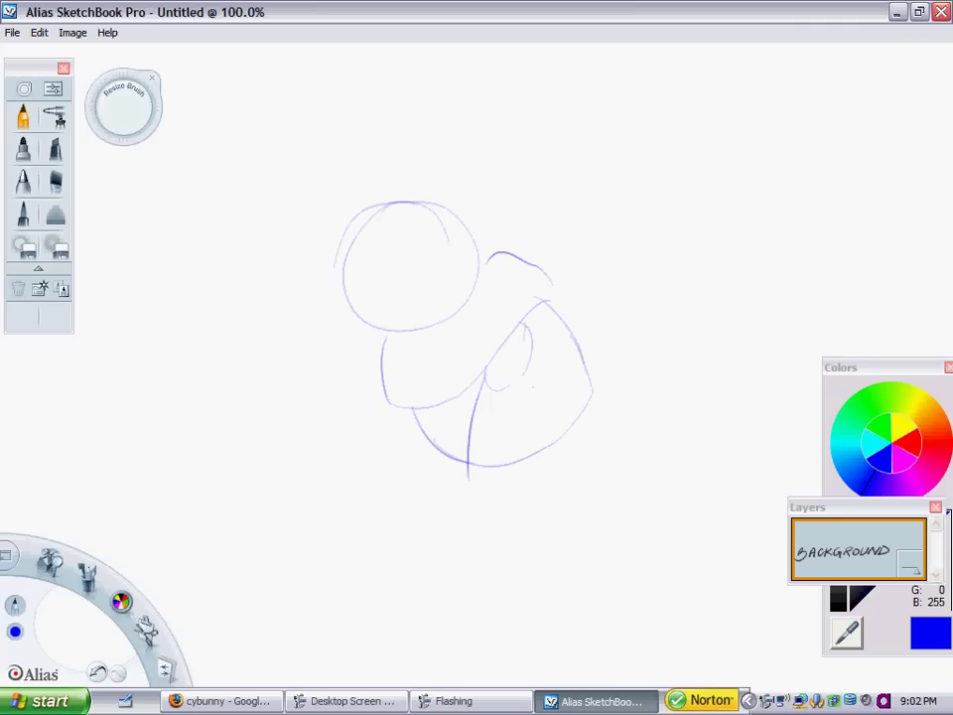
Step: Sketch the two front legs with rounded feet below the chest and body shapes using the blue pencil
mouse_move(467, 479)
left_mouse_down()
mouse_move(466, 512)
mouse_move(556, 518)
mouse_move(574, 482)
left_mouse_up()
mouse_move(413, 407)
left_mouse_down()
mouse_move(363, 478)
mouse_move(381, 501)
mouse_move(452, 502)
left_mouse_up()
left_click_drag(407, 359, 410, 402)
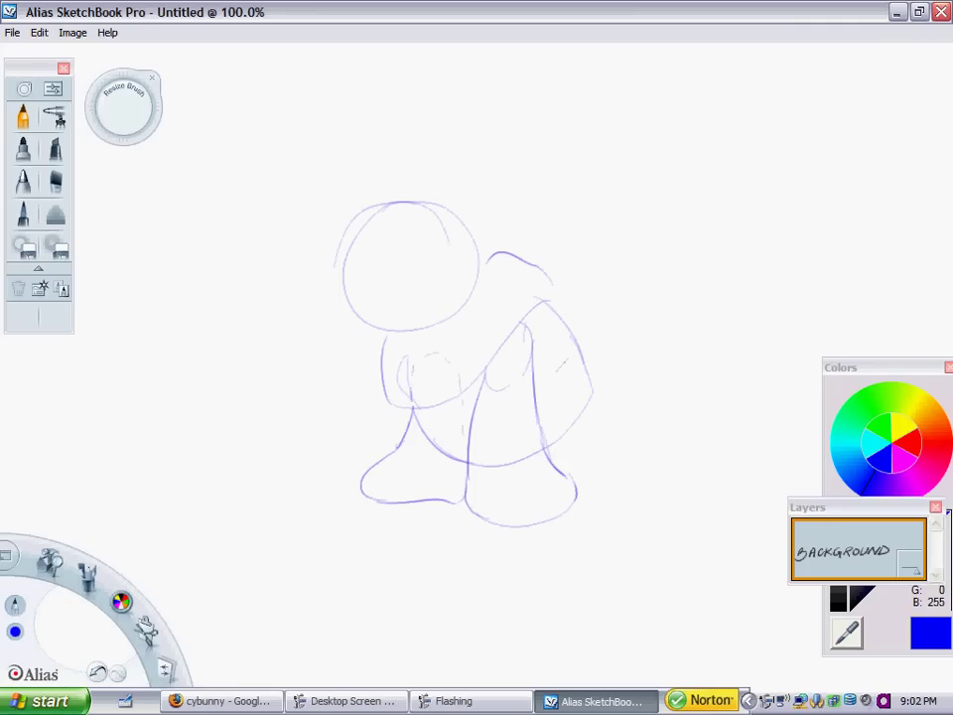
mouse_move(575, 363)
left_mouse_down()
mouse_move(566, 369)
mouse_move(620, 320)
mouse_move(670, 357)
left_mouse_up()
left_click_drag(651, 399, 556, 429)
left_click_drag(655, 318, 673, 387)
mouse_move(596, 392)
left_mouse_down()
mouse_move(592, 455)
mouse_move(651, 425)
mouse_move(671, 397)
left_mouse_up()
left_click_drag(657, 328, 660, 392)
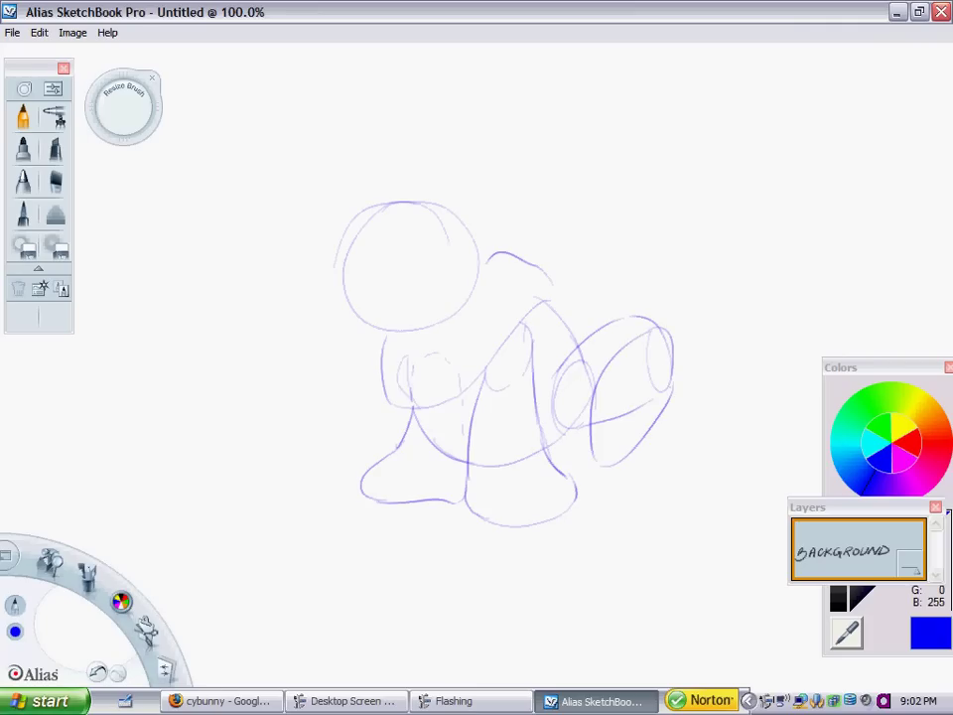
left_click(24, 246)
left_click_drag(593, 395, 588, 454)
mouse_move(636, 323)
left_mouse_down()
mouse_move(671, 382)
mouse_move(636, 437)
mouse_move(607, 412)
mouse_move(667, 402)
left_mouse_up()
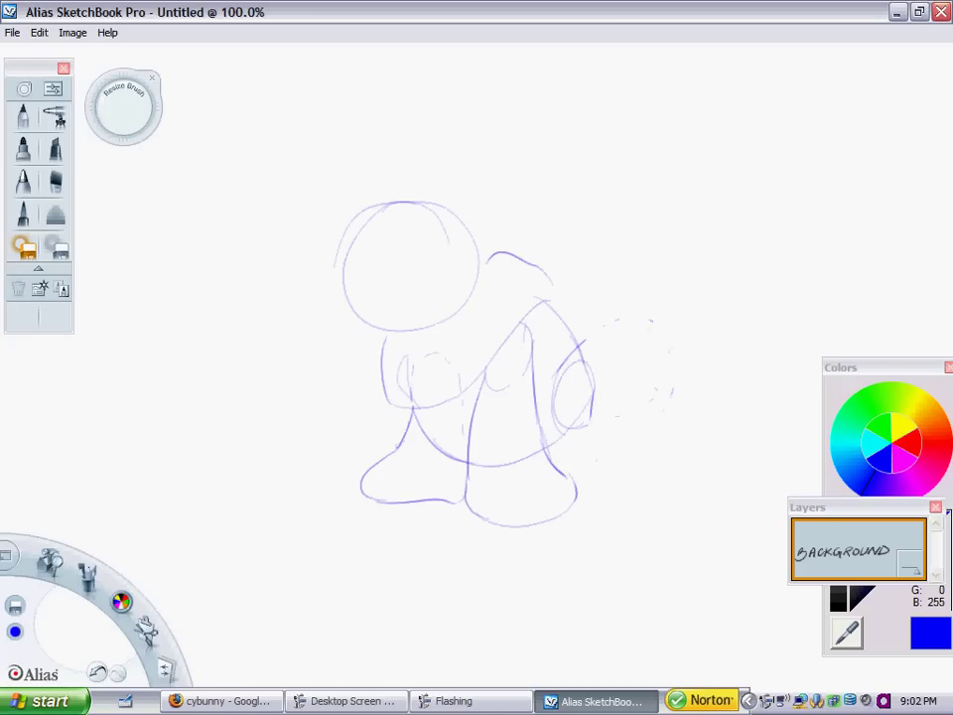
mouse_move(591, 353)
left_mouse_down()
mouse_move(591, 417)
mouse_move(561, 387)
mouse_move(556, 427)
mouse_move(566, 407)
left_mouse_up()
Step: Sketch the rounded haunch with the hind foot, and the oval tail at the rear, with the blue pencil
left_click(24, 117)
left_click_drag(580, 343, 576, 442)
left_click_drag(556, 311, 566, 432)
mouse_move(581, 350)
left_mouse_down()
mouse_move(603, 440)
mouse_move(671, 457)
mouse_move(576, 485)
left_mouse_up()
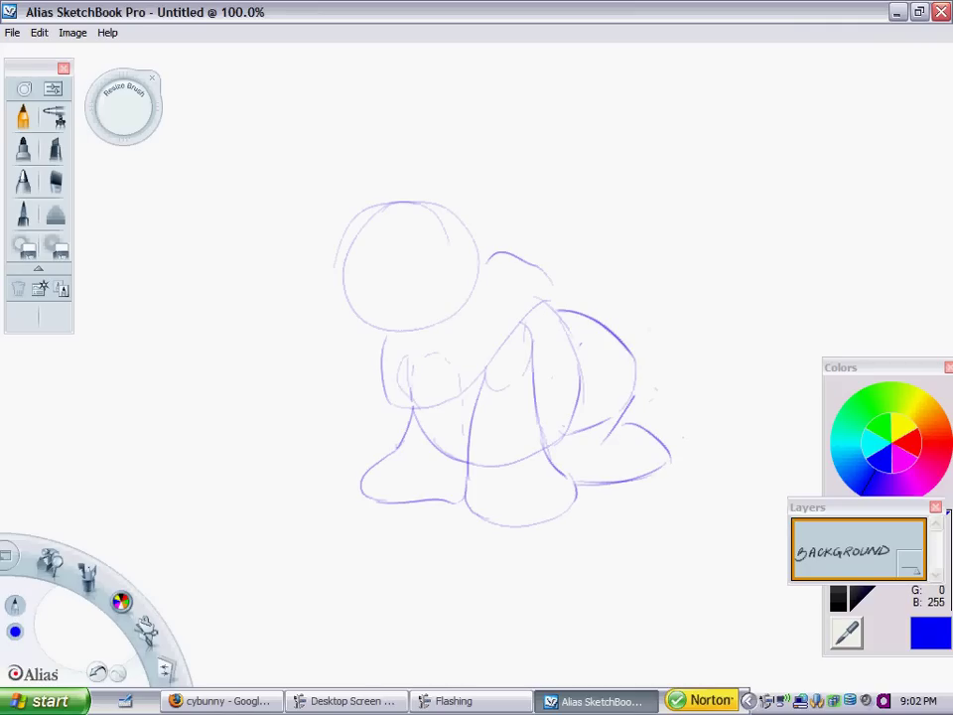
mouse_move(584, 313)
left_mouse_down()
mouse_move(630, 277)
mouse_move(661, 332)
left_mouse_up()
Step: Sketch the face inside the head circle: muzzle, nose, smiling mouth and two large eyes with shaded pupils
mouse_move(405, 291)
left_mouse_down()
mouse_move(369, 282)
mouse_move(353, 298)
mouse_move(358, 315)
left_mouse_up()
left_click_drag(429, 238, 415, 276)
mouse_move(435, 241)
left_mouse_down()
mouse_move(457, 266)
mouse_move(440, 236)
left_mouse_up()
mouse_move(416, 276)
left_mouse_down()
mouse_move(434, 283)
mouse_move(455, 268)
mouse_move(429, 280)
mouse_move(443, 274)
mouse_move(447, 248)
mouse_move(451, 266)
left_mouse_up()
left_click_drag(349, 283, 360, 271)
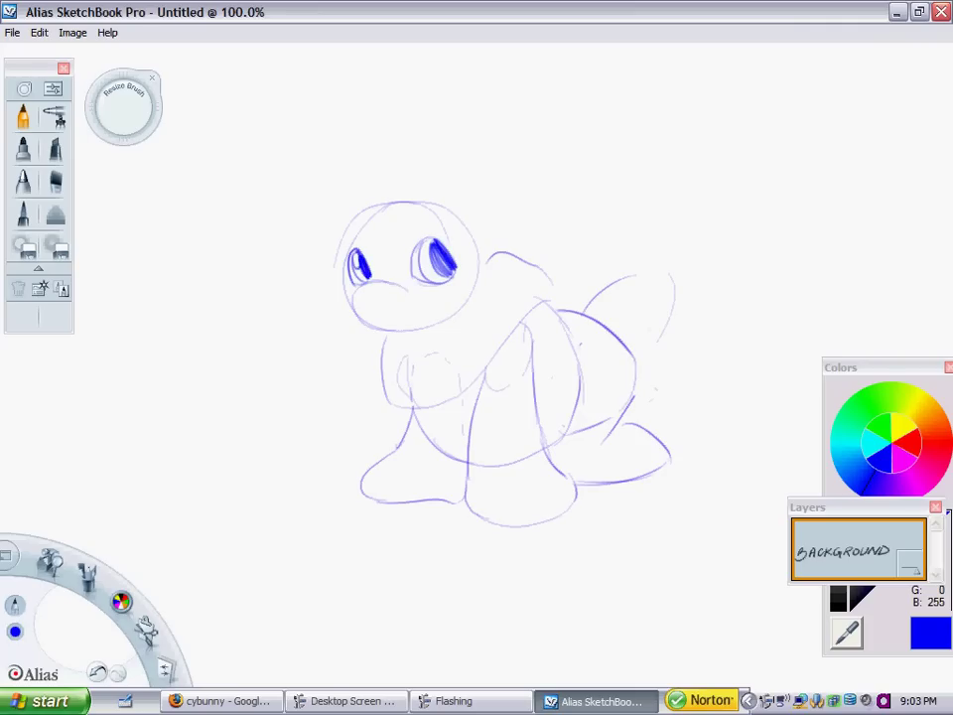
mouse_move(421, 248)
left_mouse_down()
mouse_move(425, 266)
mouse_move(363, 284)
mouse_move(371, 304)
mouse_move(385, 295)
mouse_move(356, 320)
mouse_move(471, 307)
left_mouse_up()
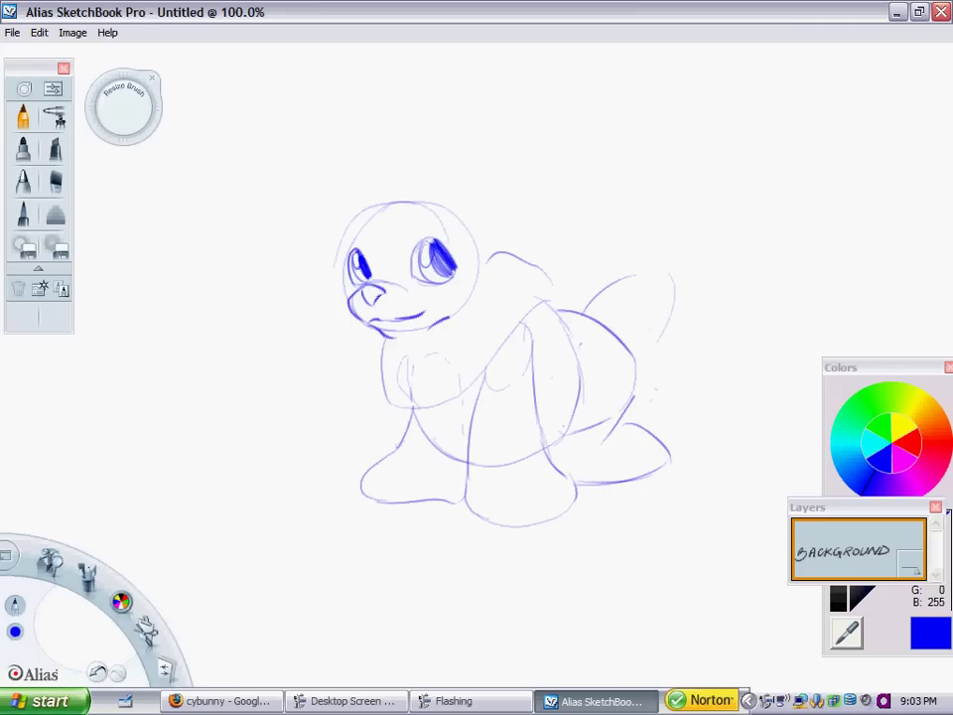
Step: Sketch the furry cheek, the forehead hair tuft and the tall pointed near ear with its inner contour
left_click_drag(486, 260, 477, 297)
left_click_drag(354, 224, 419, 189)
mouse_move(379, 228)
left_mouse_down()
mouse_move(392, 256)
mouse_move(414, 254)
mouse_move(424, 236)
left_mouse_up()
mouse_move(461, 187)
left_mouse_down()
mouse_move(455, 211)
mouse_move(469, 147)
mouse_move(499, 91)
mouse_move(522, 207)
mouse_move(492, 256)
left_mouse_up()
left_click_drag(499, 110, 502, 77)
left_click_drag(496, 179, 505, 108)
left_click_drag(502, 234, 508, 164)
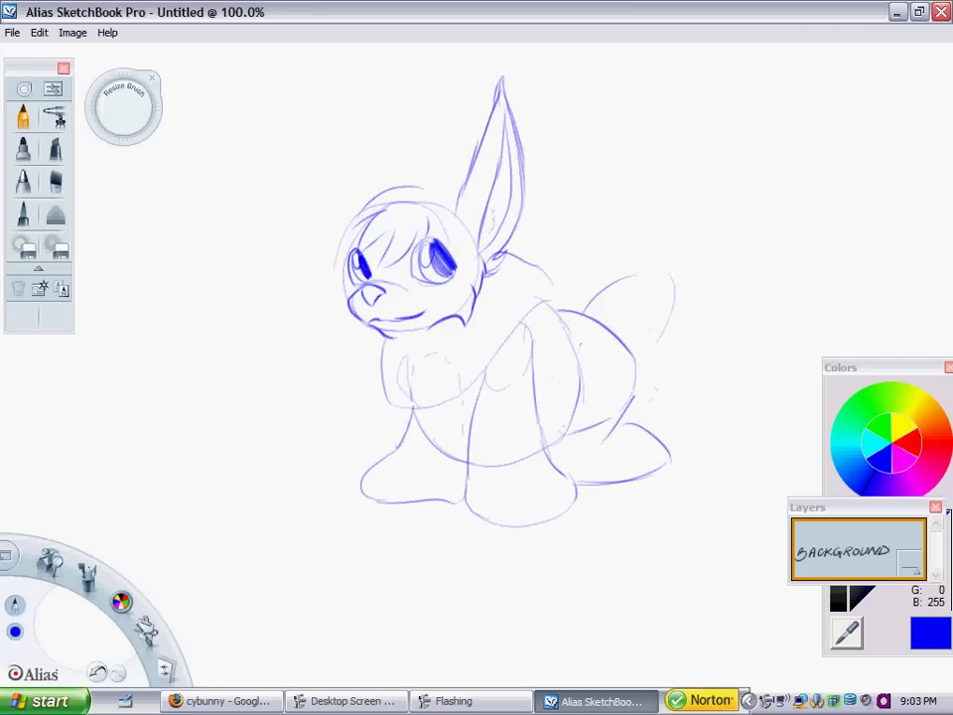
Step: Sketch the smaller pointed far ear and define the chin and far cheek line of the face
left_click_drag(409, 175, 443, 204)
mouse_move(369, 98)
left_mouse_down()
mouse_move(392, 163)
mouse_move(363, 189)
mouse_move(425, 178)
left_mouse_up()
left_click_drag(375, 154, 382, 186)
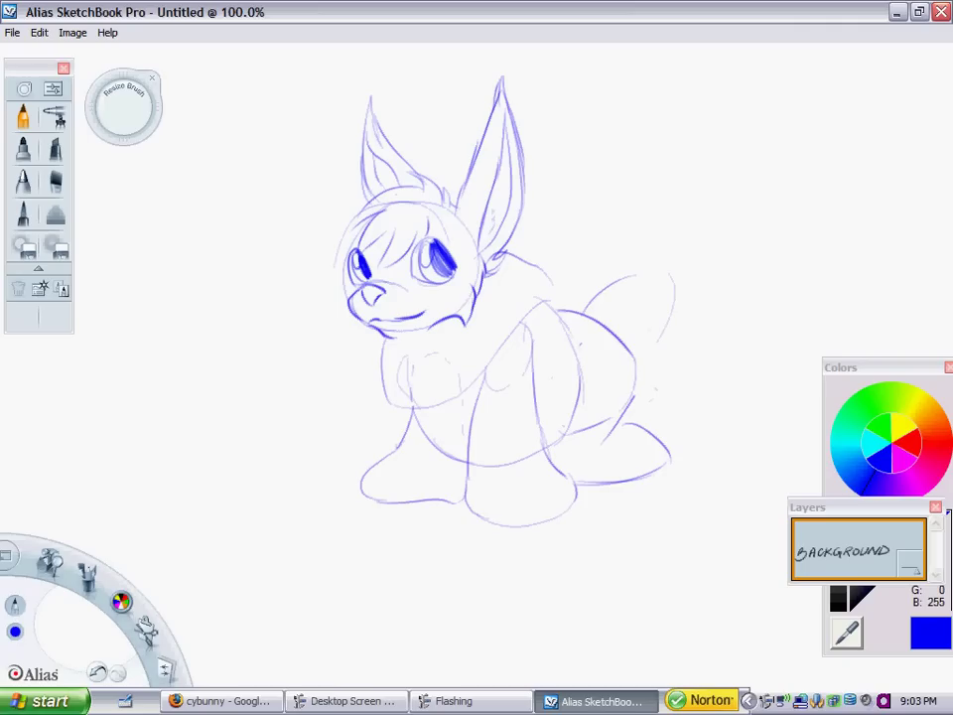
left_click_drag(383, 331, 427, 339)
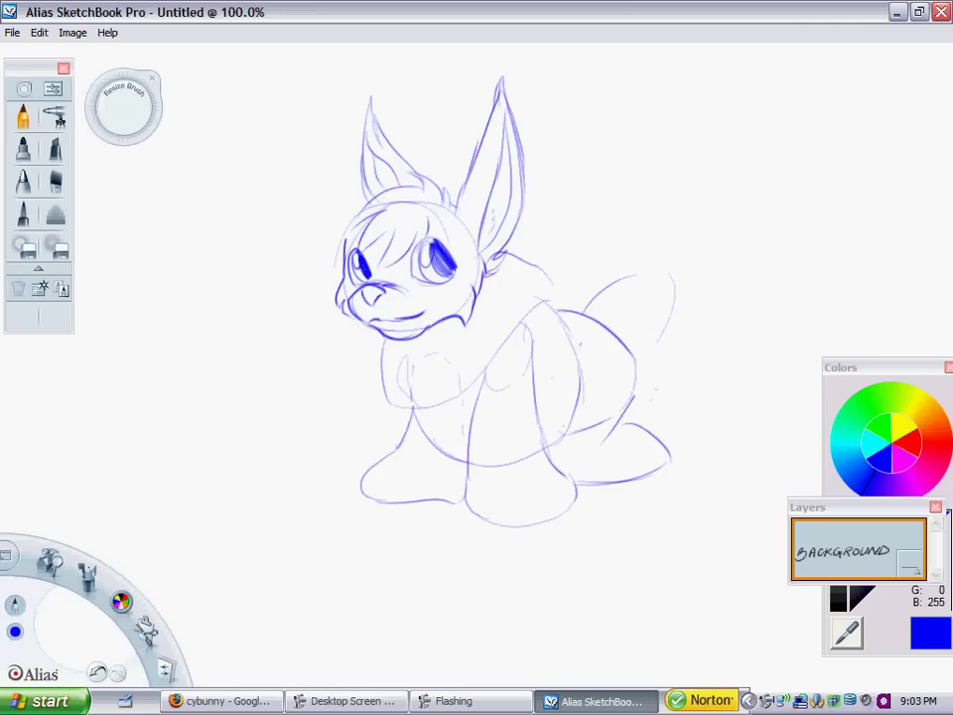
Step: Sketch the shaggy fur ruff around the chest and neck with pointed tufts up to the back
mouse_move(377, 335)
left_mouse_down()
mouse_move(371, 395)
mouse_move(402, 427)
left_mouse_up()
mouse_move(460, 347)
left_mouse_down()
mouse_move(462, 419)
mouse_move(483, 402)
left_mouse_up()
left_click_drag(498, 256, 548, 306)
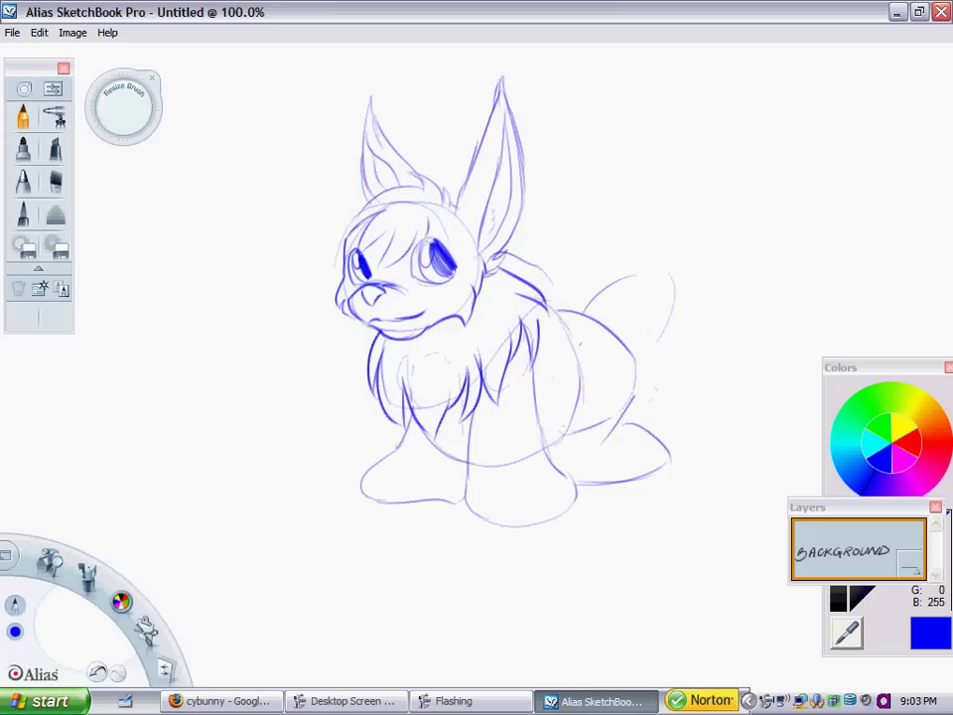
Step: Darken the outlines of both front legs and paws and add toe lines
left_click_drag(468, 417, 464, 497)
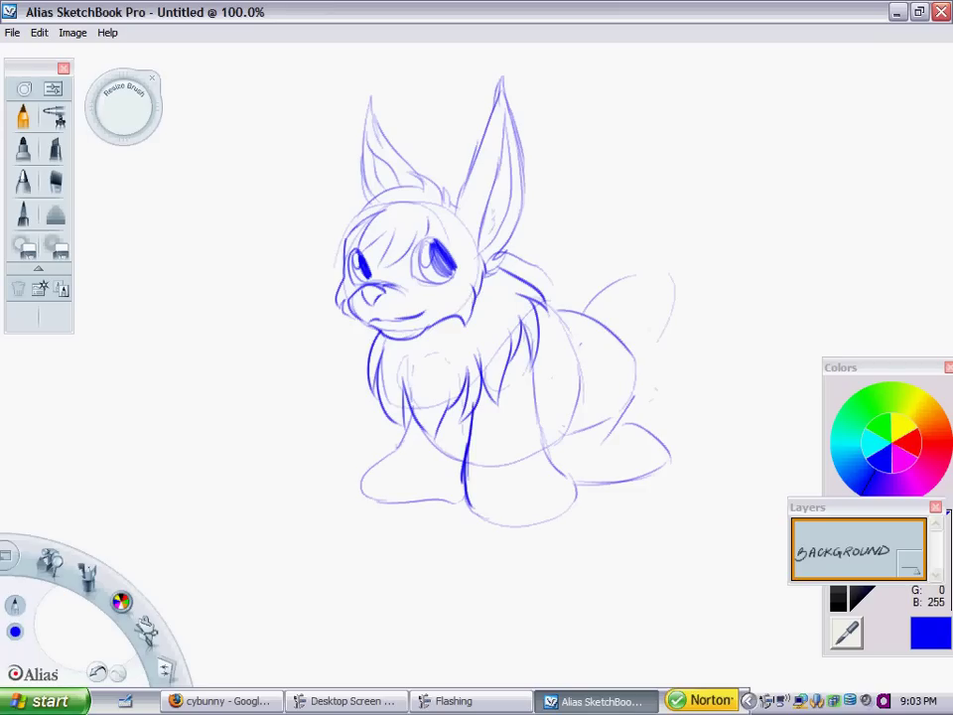
mouse_move(535, 405)
left_mouse_down()
mouse_move(574, 494)
mouse_move(546, 514)
mouse_move(469, 514)
left_mouse_up()
left_click_drag(517, 474, 525, 517)
left_click_drag(553, 472, 557, 507)
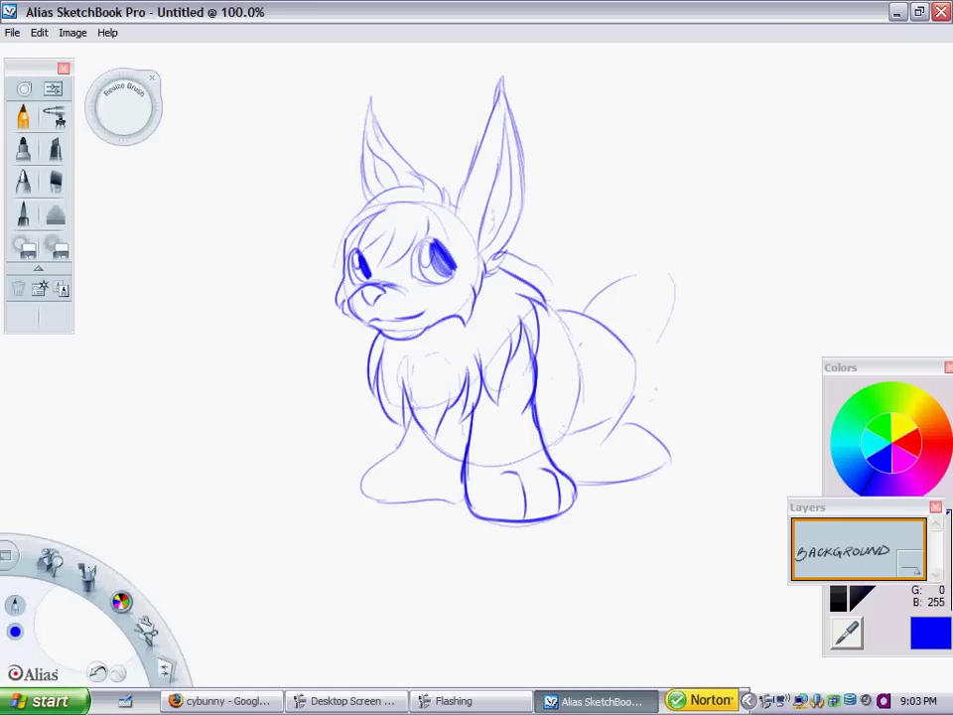
mouse_move(403, 435)
left_mouse_down()
mouse_move(375, 453)
mouse_move(379, 500)
mouse_move(426, 503)
mouse_move(458, 492)
mouse_move(386, 499)
left_mouse_up()
left_click_drag(403, 435, 407, 452)
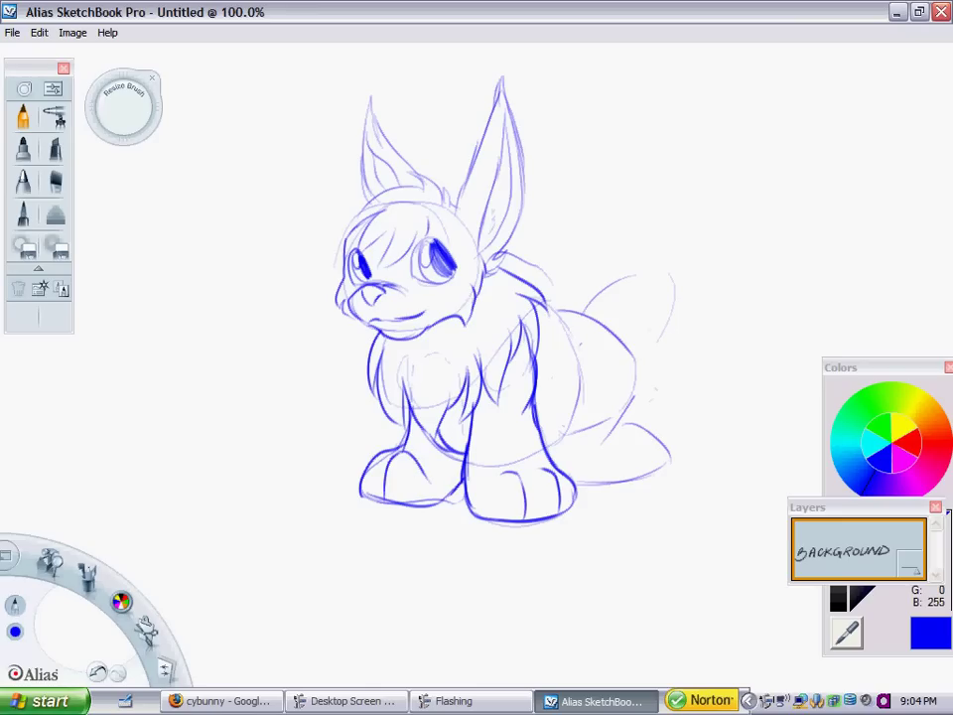
Step: Darken the back, haunch and hind foot with toe lines, and define the fluffy tail
left_click_drag(578, 405, 564, 437)
left_click_drag(544, 304, 631, 412)
mouse_move(572, 432)
left_mouse_down()
mouse_move(627, 405)
mouse_move(652, 470)
left_mouse_up()
mouse_move(576, 484)
left_mouse_down()
mouse_move(647, 474)
mouse_move(634, 478)
left_mouse_up()
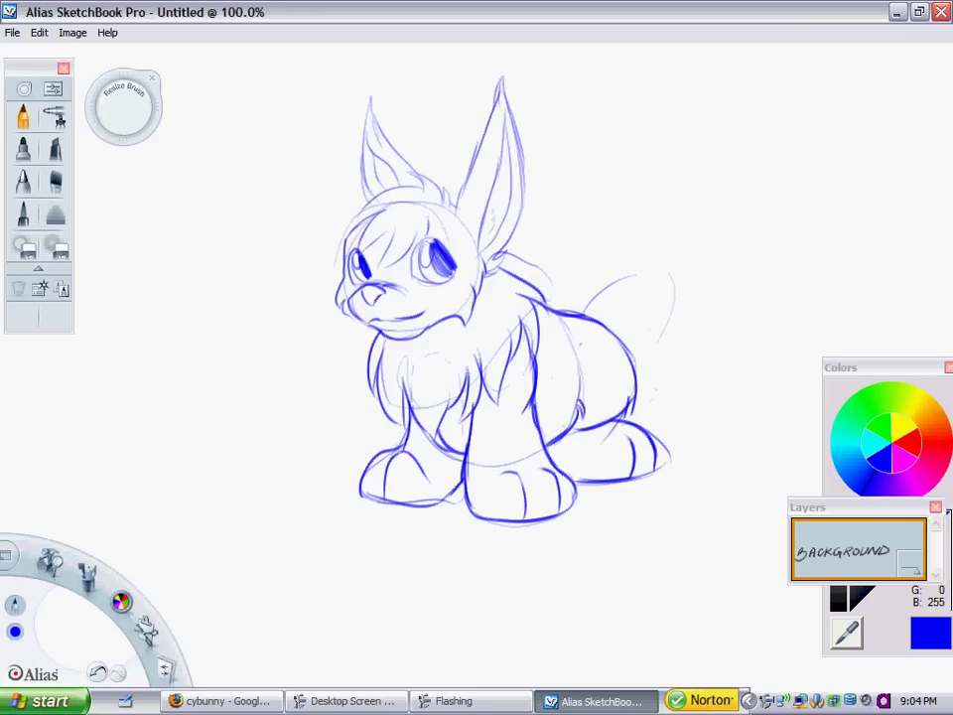
mouse_move(587, 316)
left_mouse_down()
mouse_move(665, 306)
mouse_move(644, 350)
left_mouse_up()
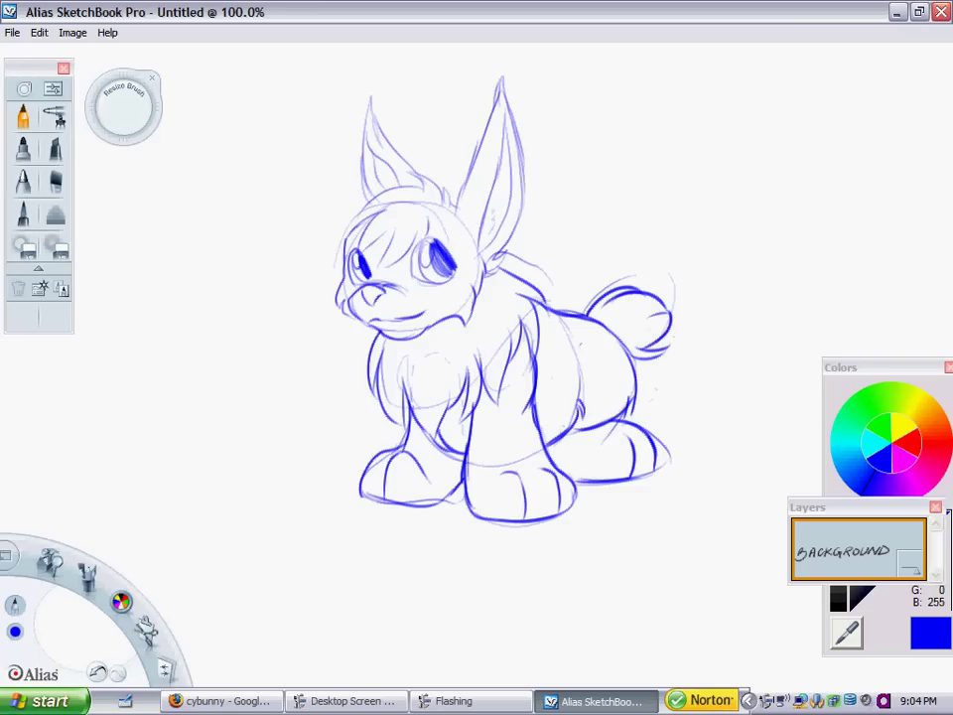
Step: Add a new layer, then sketch round beads across the fur ruff on the Background layer
left_click_drag(849, 562, 853, 517)
left_click(842, 610)
left_click_drag(440, 341, 438, 343)
left_click_drag(494, 315, 505, 283)
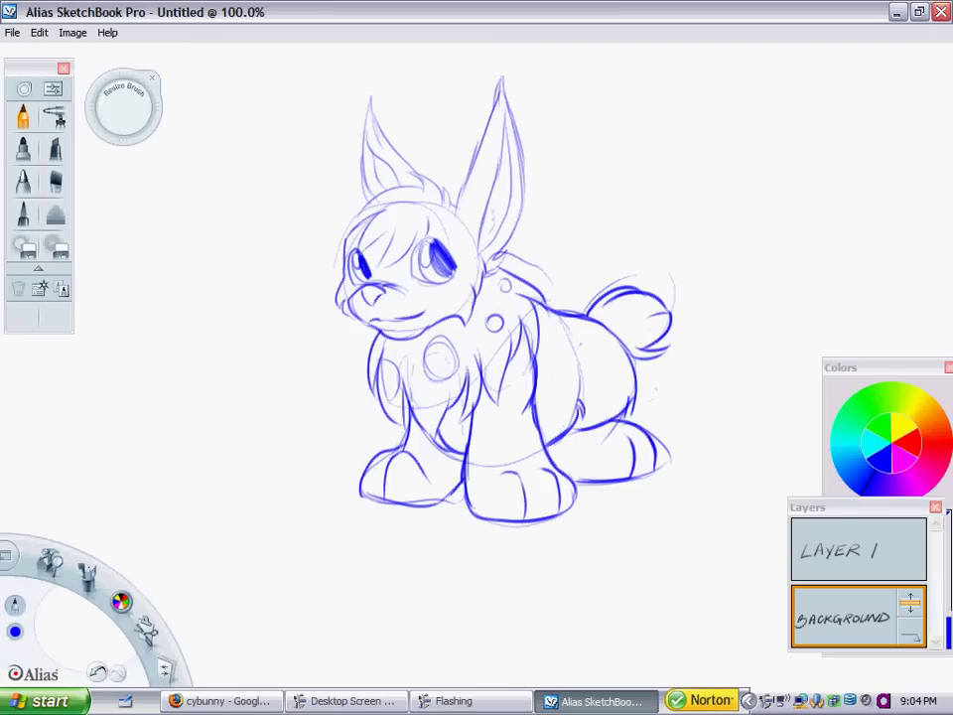
Step: Lower the opacity of the Background layer so the blue sketch is faint
left_click(812, 551)
left_click(920, 634)
left_click(910, 633)
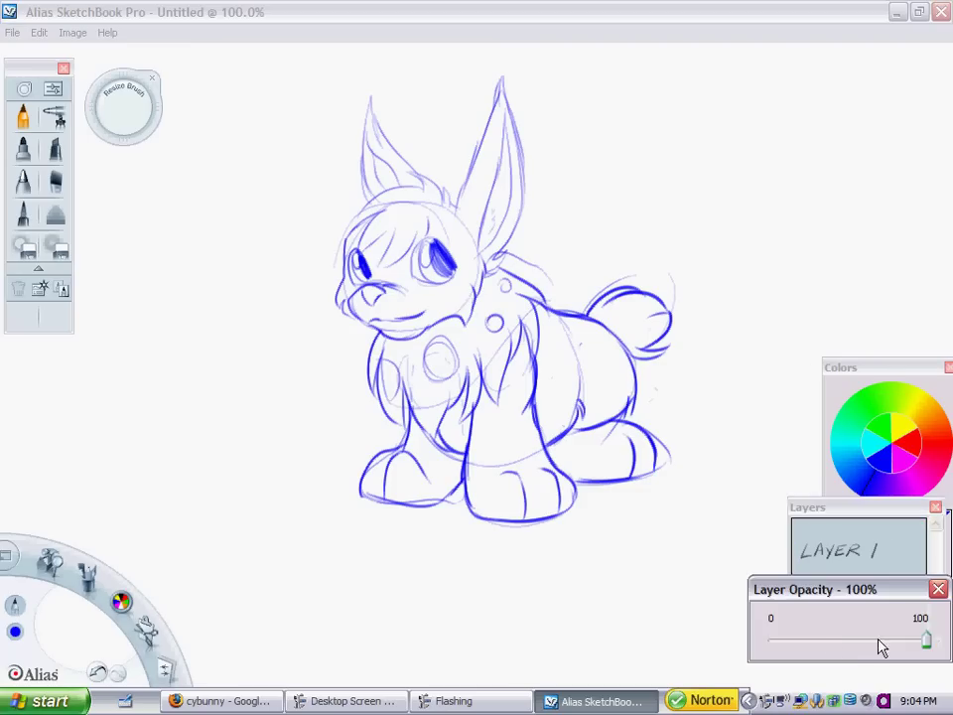
left_click_drag(880, 647, 832, 642)
Step: Ink the near eye and its filled pupil in black on Layer 1
left_click(857, 549)
left_click(872, 378)
left_click(841, 604)
mouse_move(411, 275)
left_mouse_down()
mouse_move(412, 246)
mouse_move(446, 244)
mouse_move(454, 277)
left_mouse_up()
mouse_move(415, 242)
left_mouse_down()
mouse_move(451, 278)
mouse_move(438, 266)
mouse_move(448, 266)
left_mouse_up()
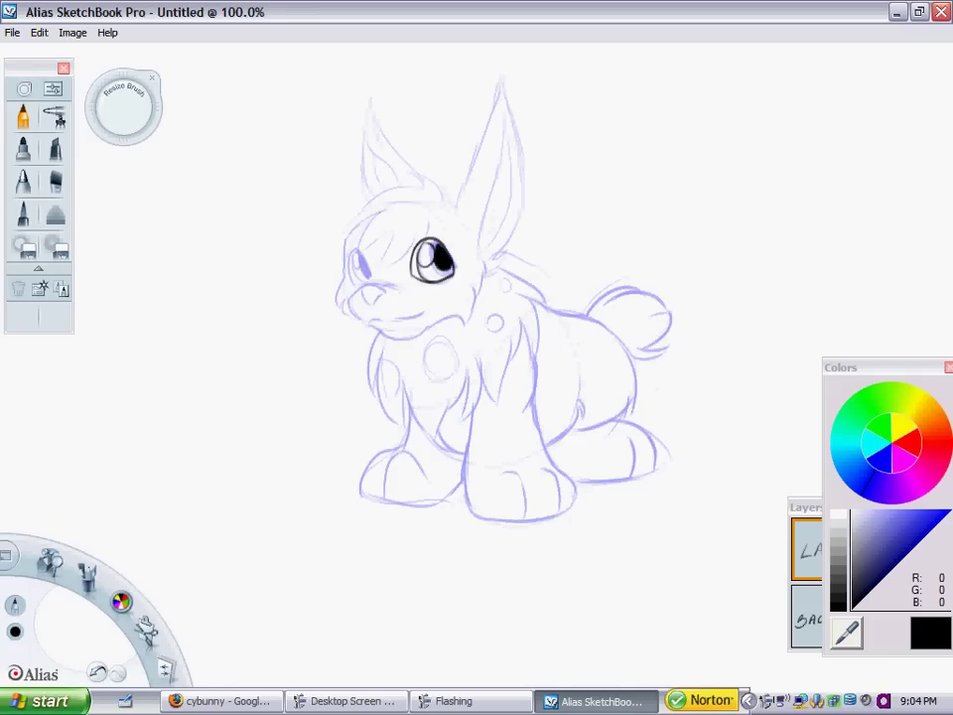
Step: Ink the far eye, nose, mouth, furry cheek and the tall near ear in black
mouse_move(361, 255)
left_mouse_down()
mouse_move(350, 268)
mouse_move(362, 281)
mouse_move(359, 264)
mouse_move(368, 270)
mouse_move(383, 293)
mouse_move(375, 316)
mouse_move(361, 314)
mouse_move(415, 313)
mouse_move(405, 340)
mouse_move(451, 316)
mouse_move(460, 330)
left_mouse_up()
left_click_drag(482, 264, 467, 325)
left_click_drag(473, 236, 481, 262)
mouse_move(509, 201)
left_mouse_down()
mouse_move(498, 122)
mouse_move(481, 254)
mouse_move(475, 169)
mouse_move(490, 117)
mouse_move(508, 109)
mouse_move(519, 228)
mouse_move(504, 262)
left_mouse_up()
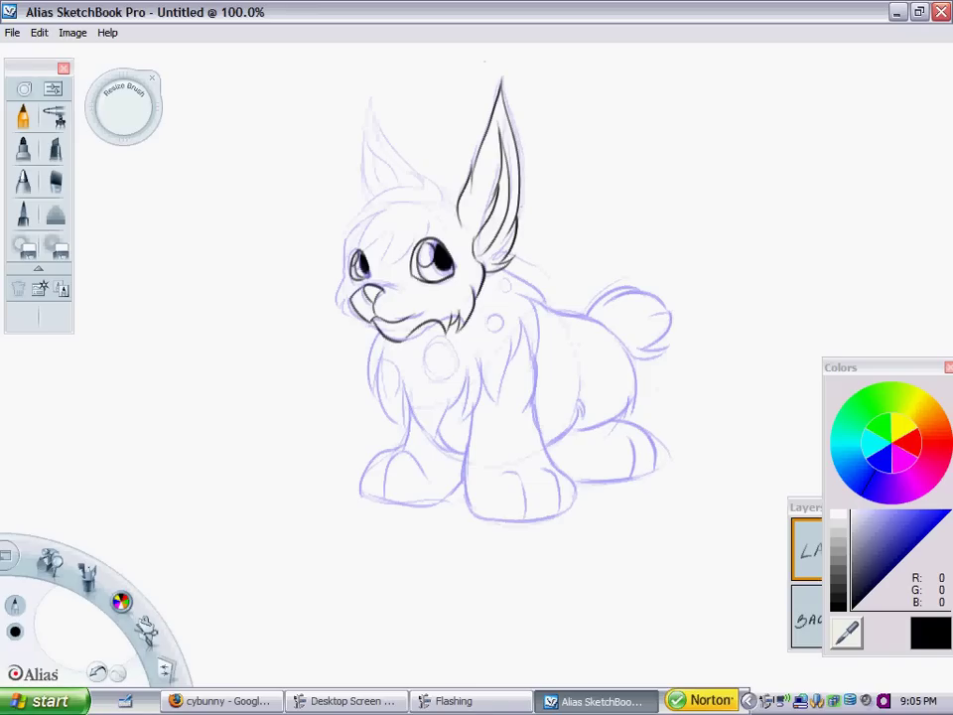
Step: Ink the far ear, the top of the head, the forehead hair tuft, the far cheek and the brow lines
mouse_move(426, 181)
left_mouse_down()
mouse_move(457, 204)
mouse_move(355, 216)
mouse_move(375, 266)
left_mouse_up()
left_click_drag(402, 216, 382, 260)
mouse_move(357, 211)
left_mouse_down()
mouse_move(339, 233)
mouse_move(332, 298)
mouse_move(362, 318)
left_mouse_up()
mouse_move(365, 217)
left_mouse_down()
mouse_move(374, 100)
mouse_move(424, 178)
mouse_move(389, 187)
mouse_move(374, 170)
mouse_move(370, 187)
left_mouse_up()
left_click_drag(350, 250, 360, 242)
left_click_drag(419, 245, 444, 232)
Step: Ink the fur ruff with pointed tufts along the chest, shoulder and back of the neck
mouse_move(372, 334)
left_mouse_down()
mouse_move(366, 349)
mouse_move(375, 402)
left_mouse_up()
mouse_move(369, 360)
left_mouse_down()
mouse_move(378, 397)
mouse_move(415, 437)
left_mouse_up()
mouse_move(409, 385)
left_mouse_down()
mouse_move(421, 452)
mouse_move(424, 427)
left_mouse_up()
left_click_drag(495, 325, 507, 405)
left_click_drag(509, 328, 512, 409)
left_click_drag(511, 265, 541, 303)
left_click_drag(518, 278, 546, 313)
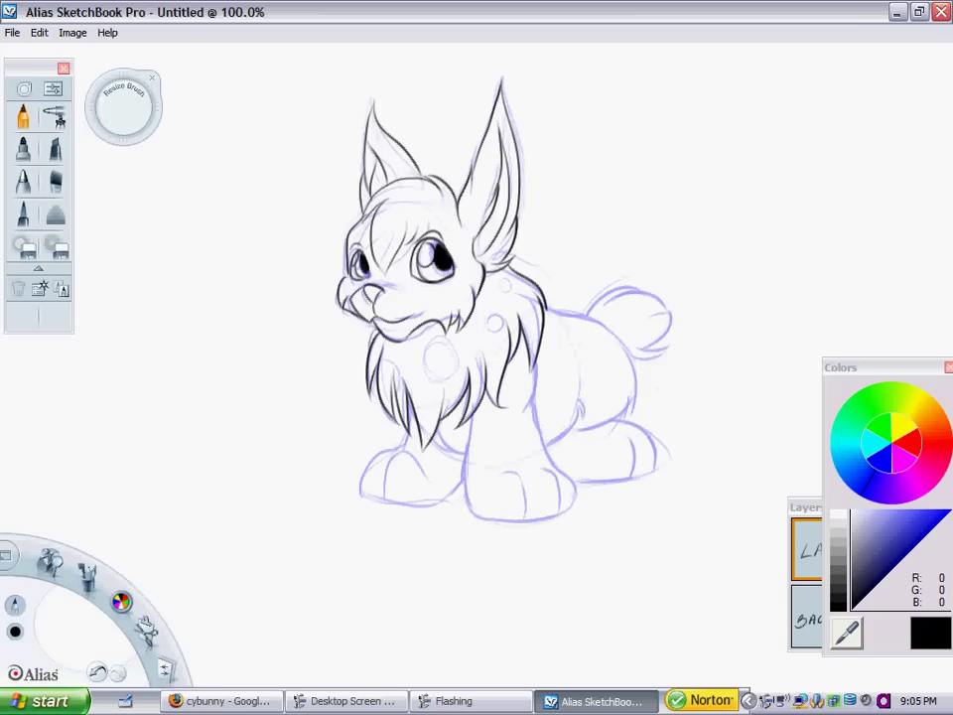
Step: Ink the four round beads on the fur ruff
left_click_drag(441, 339, 437, 341)
left_click_drag(489, 315, 486, 315)
left_click_drag(511, 279, 508, 280)
left_click_drag(398, 350, 384, 381)
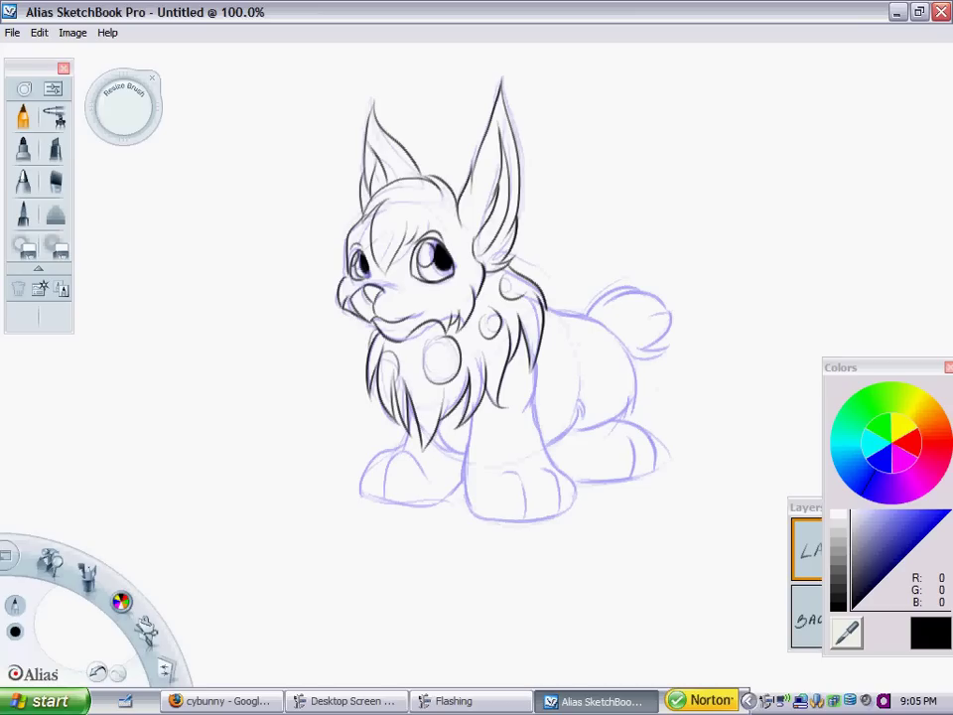
Step: Ink both front legs and paws, including their toe lines
left_click_drag(463, 418, 480, 517)
left_click_drag(541, 432, 526, 518)
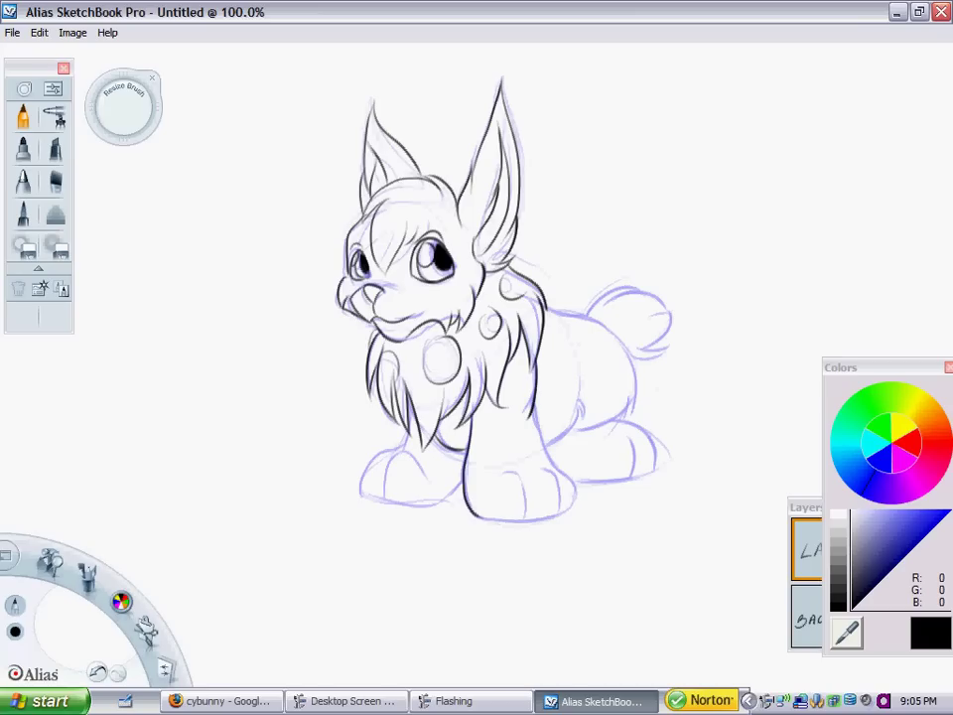
mouse_move(518, 474)
left_mouse_down()
mouse_move(526, 511)
mouse_move(544, 508)
left_mouse_up()
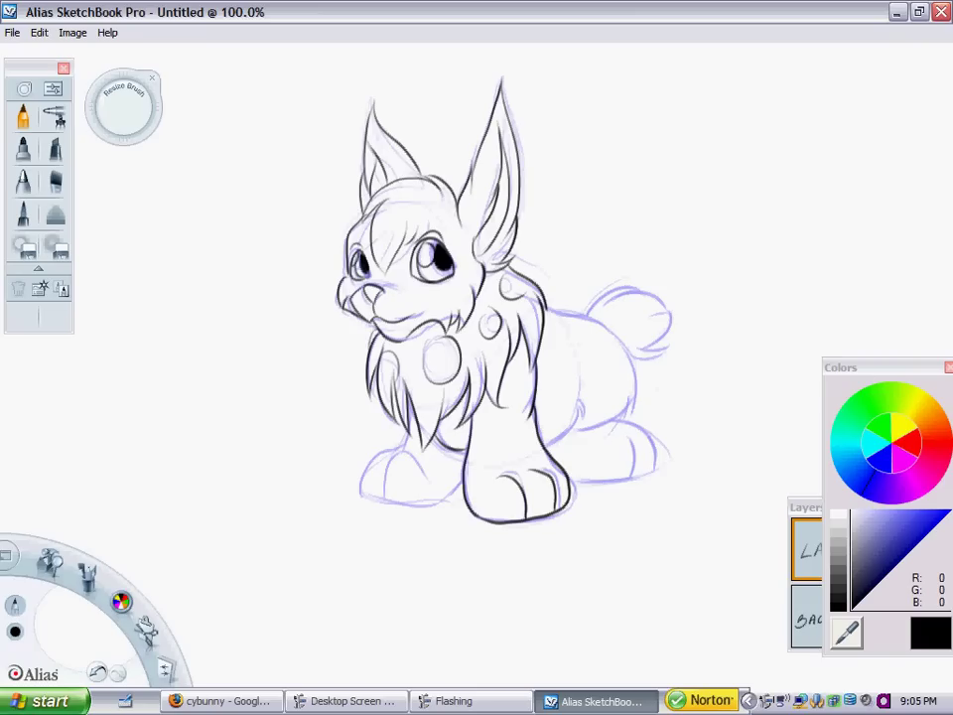
left_click_drag(375, 456, 437, 502)
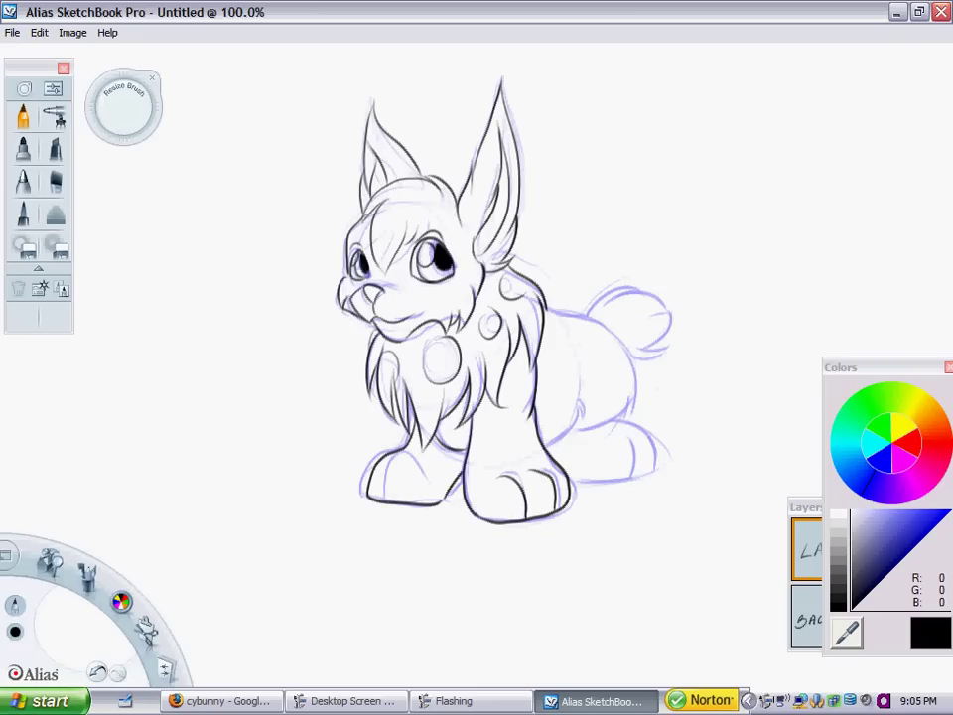
left_click_drag(389, 457, 402, 496)
Step: Ink the back, haunch, hind foot with toe lines and the fluffy tail
mouse_move(544, 310)
left_mouse_down()
mouse_move(628, 415)
mouse_move(649, 467)
mouse_move(569, 485)
left_mouse_up()
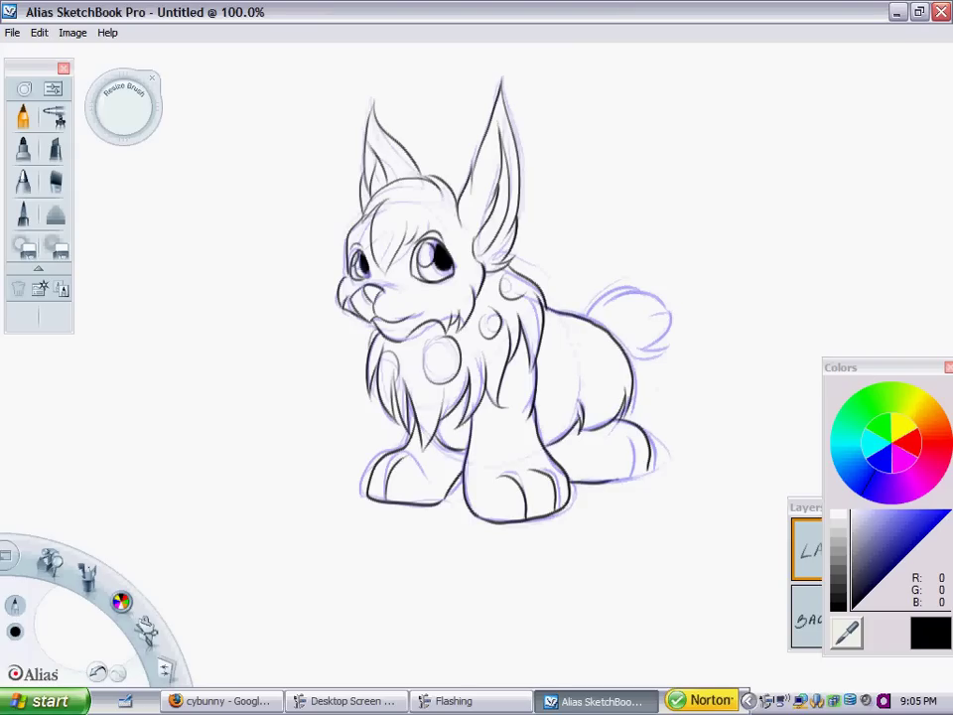
left_click_drag(623, 446, 616, 482)
left_click_drag(590, 310, 657, 349)
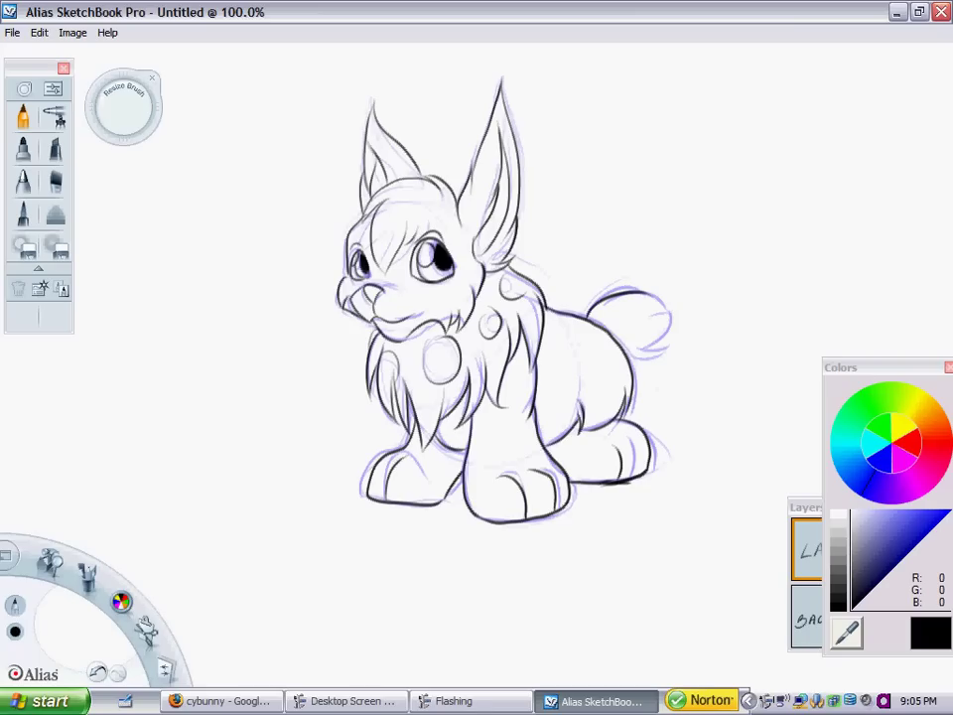
left_click_drag(660, 294, 668, 345)
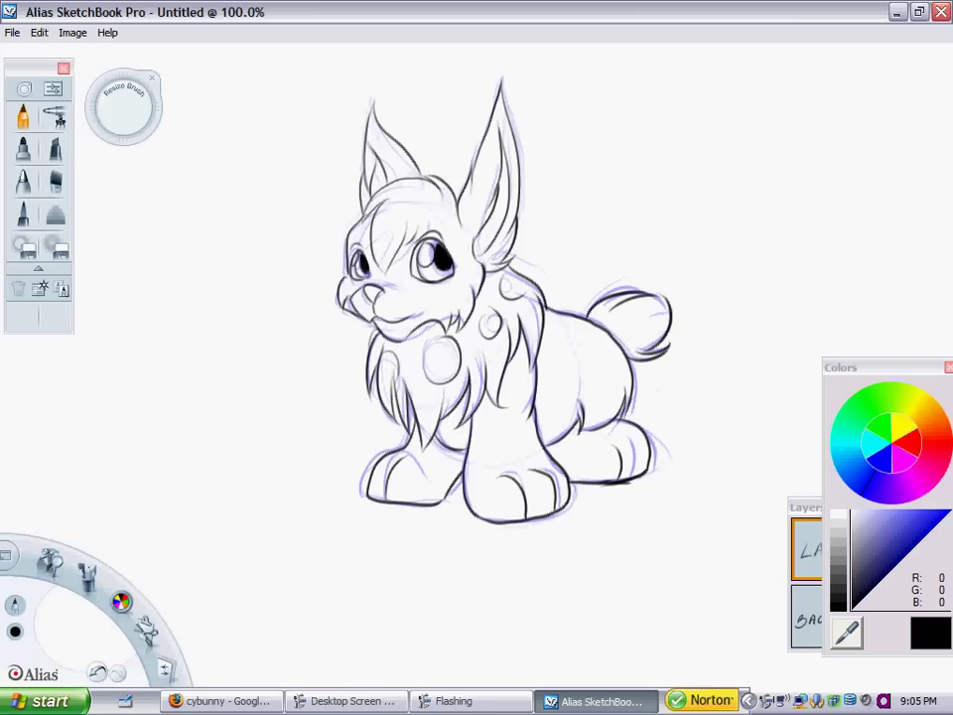
Step: Reduce the Background layer's opacity all the way to hide the blue sketch under the line art
left_click(25, 247)
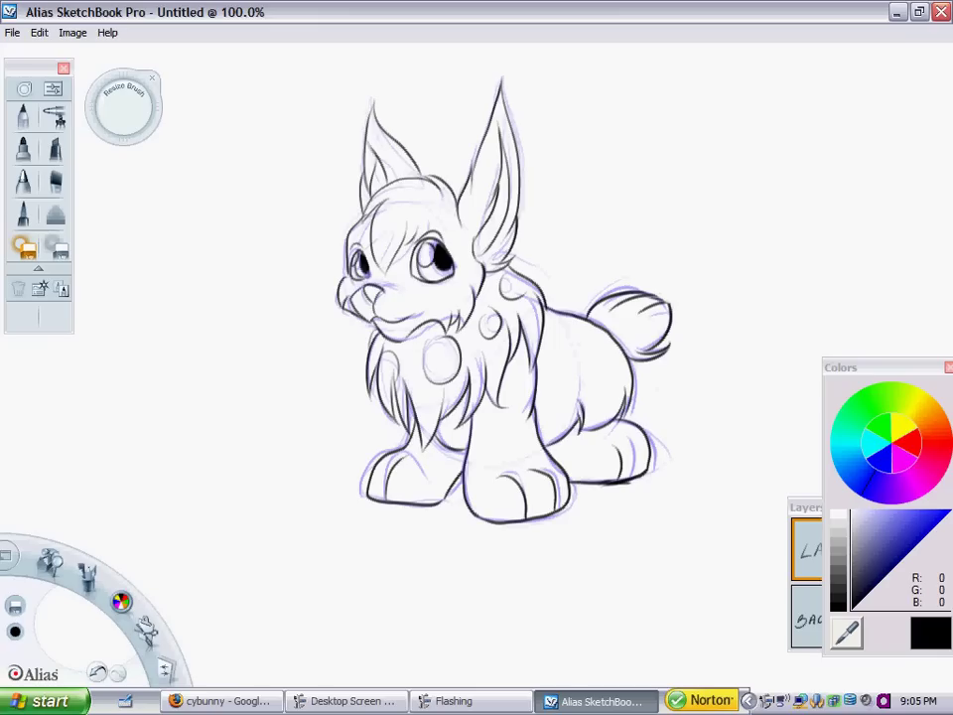
left_click(840, 639)
left_click_drag(909, 638, 772, 644)
left_click(937, 589)
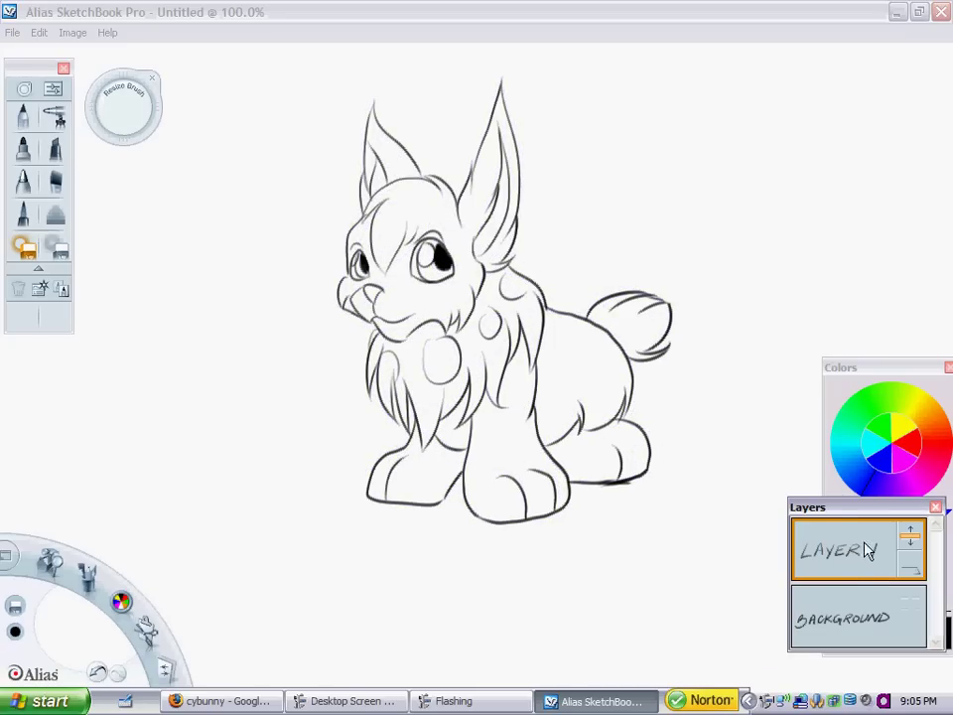
Step: Draw a small smiley beside the near ear with the pencil and hand-letter "SLOP DO" below it
left_click(23, 116)
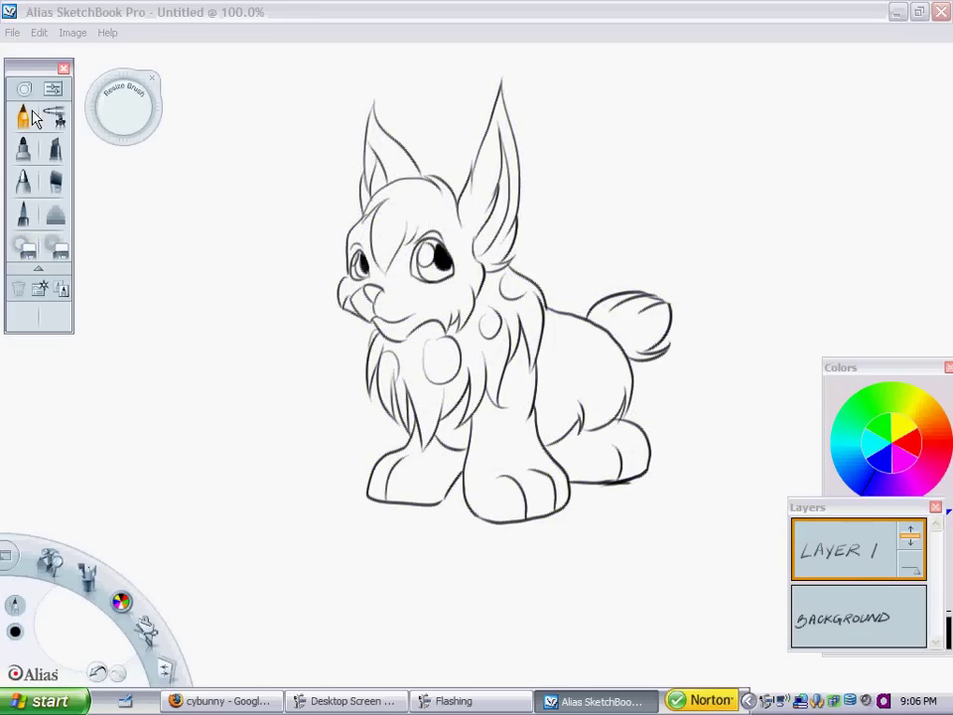
left_click_drag(572, 175, 582, 189)
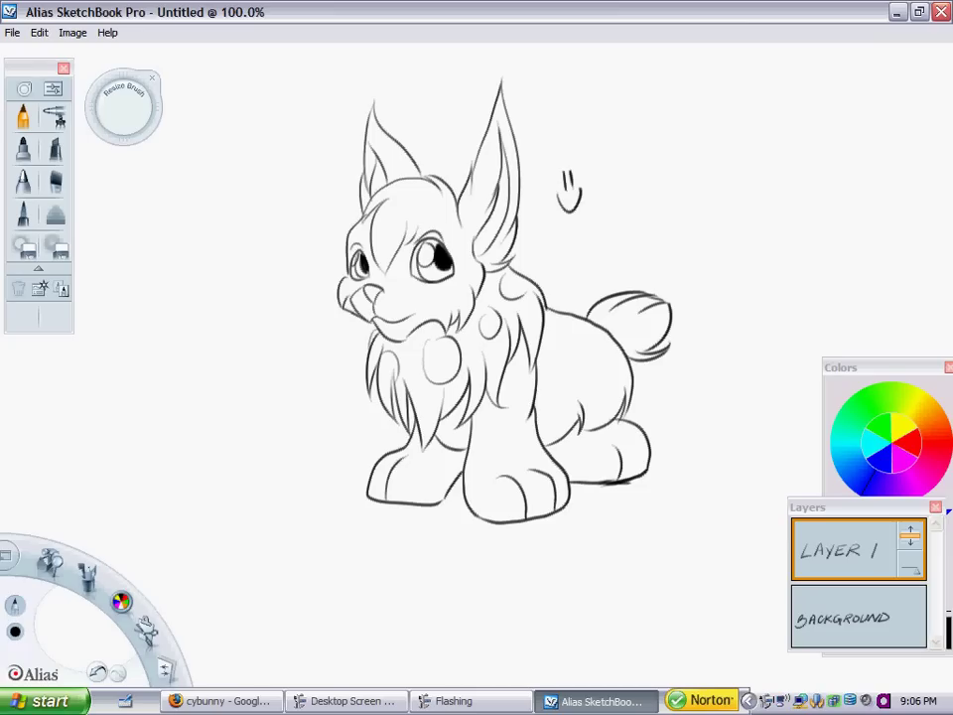
left_click_drag(581, 236, 565, 262)
mouse_move(586, 223)
left_mouse_down()
mouse_move(600, 248)
mouse_move(607, 218)
mouse_move(623, 222)
mouse_move(640, 250)
left_mouse_up()
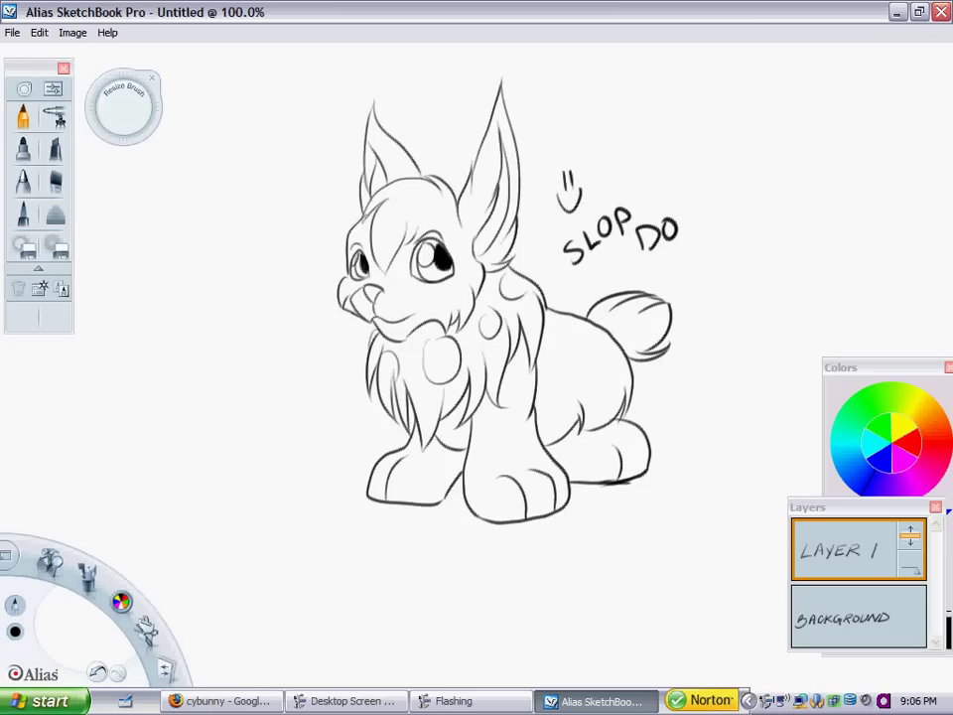